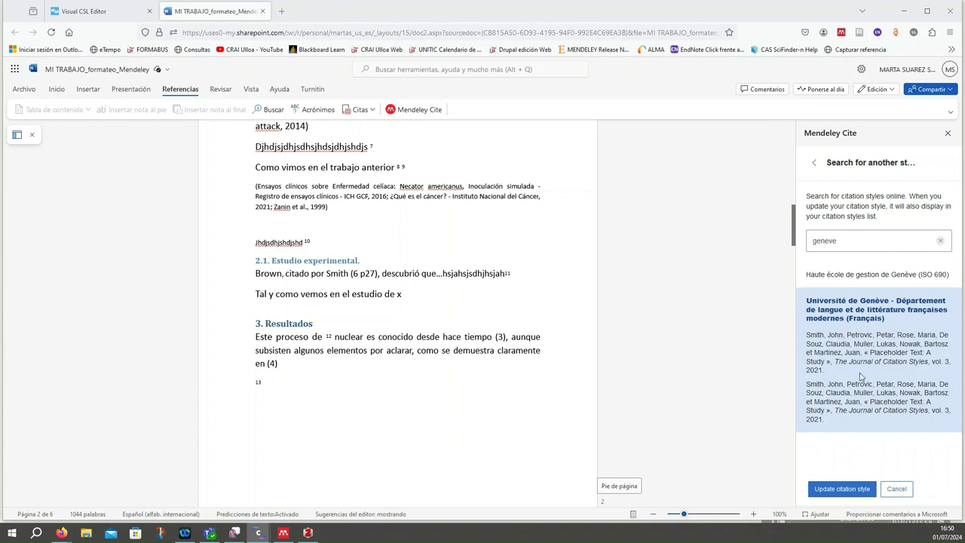
Leave the online style search in Mendeley Cite and search for "spanish legal" by name in the Mendeley CSL editor.
click(855, 325)
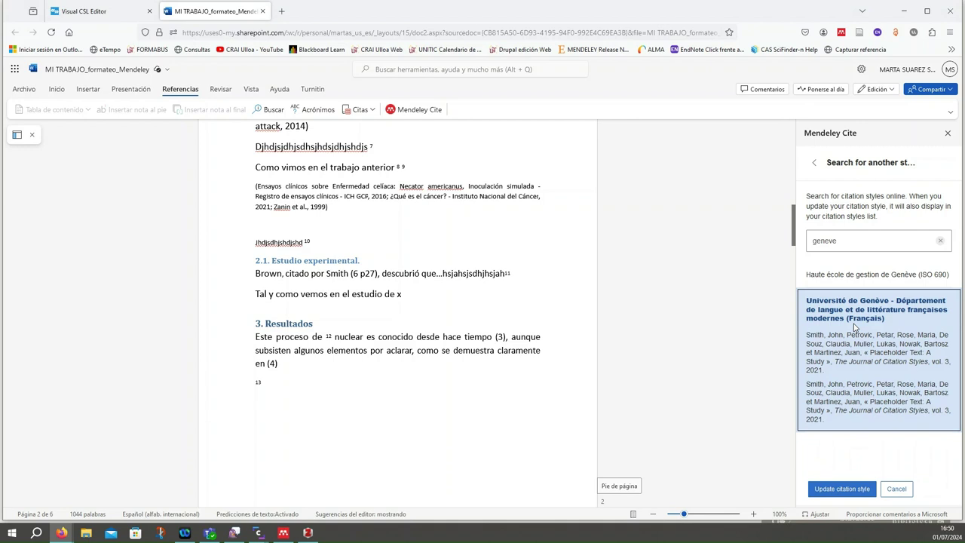
click(815, 164)
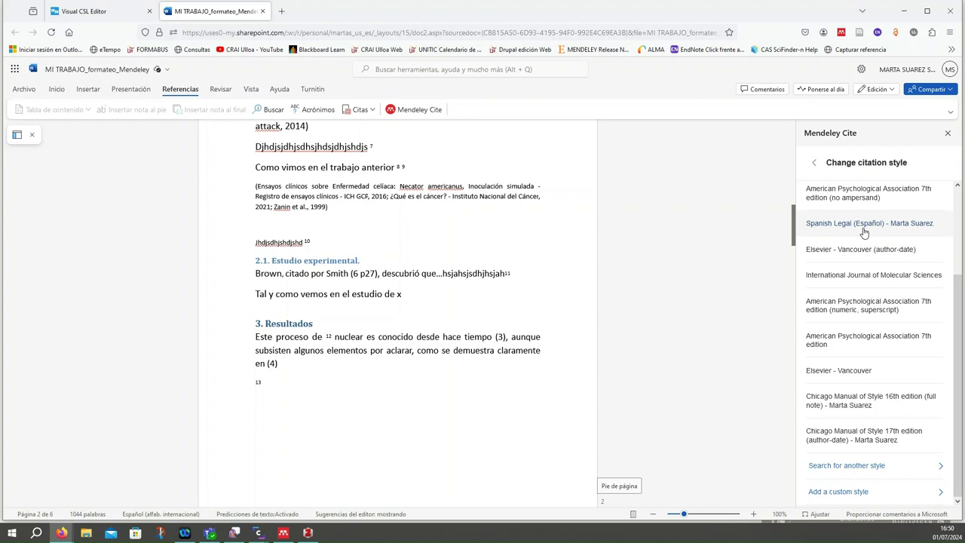
click(72, 12)
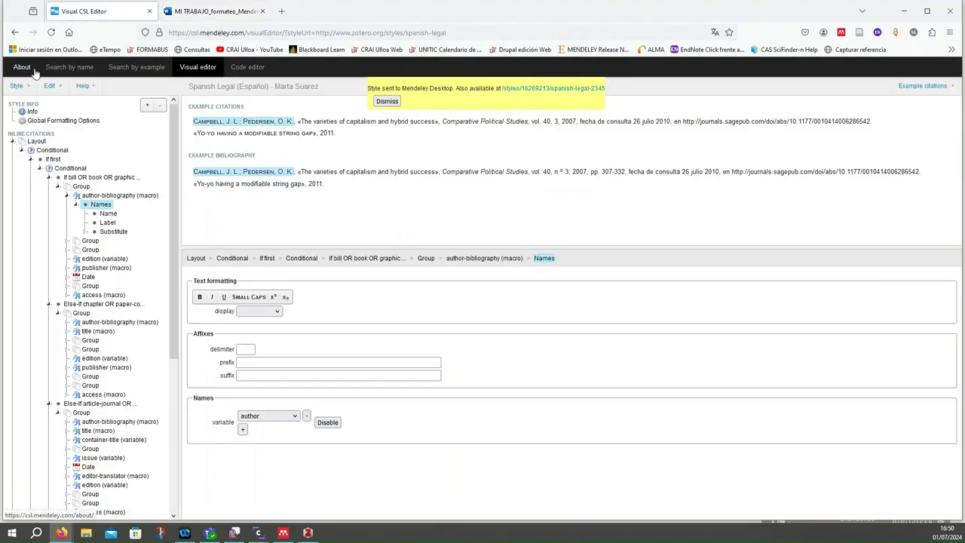
click(71, 70)
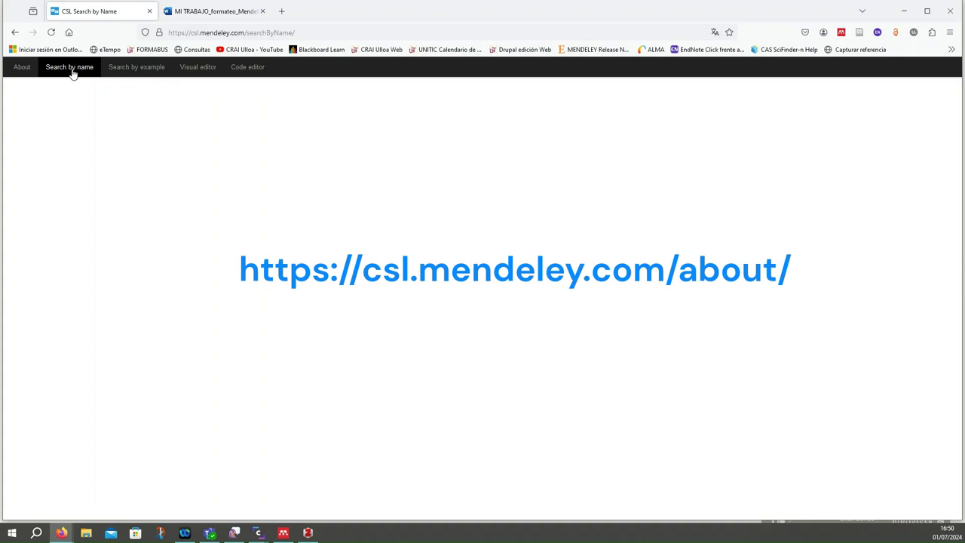
text(spanish legal)
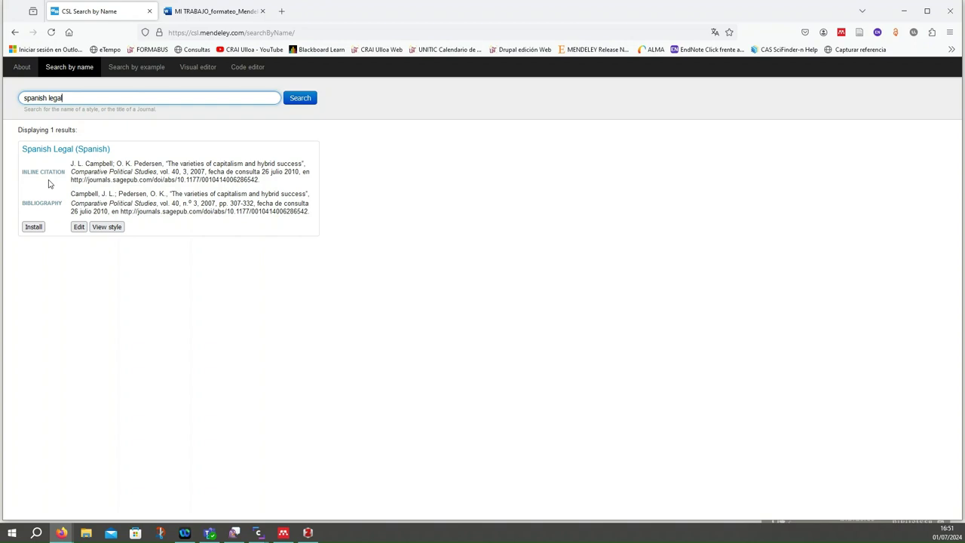
Compare how author names are written in the inline citation and bibliography examples of the Spanish Legal (Spanish) style.
drag(72, 194, 110, 195)
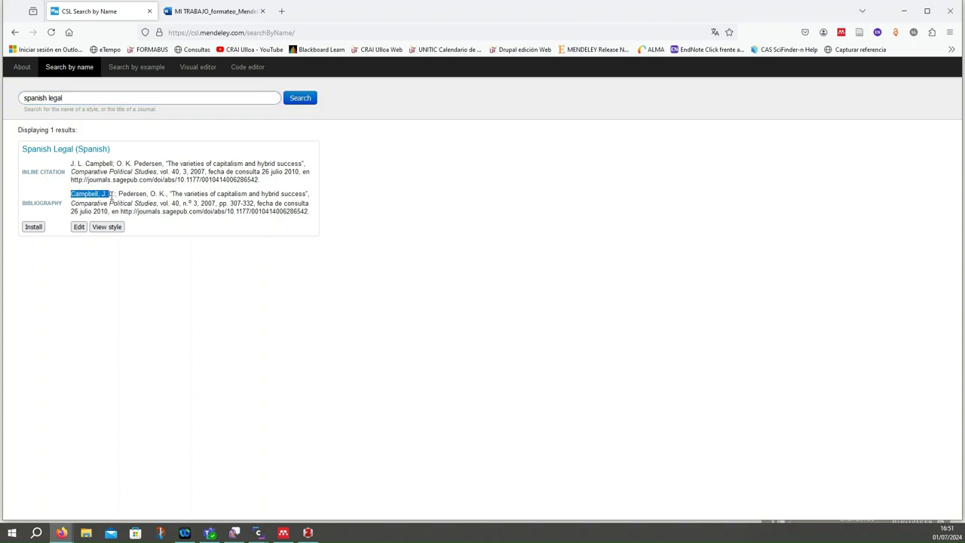
click(41, 198)
drag(72, 164, 83, 164)
click(48, 162)
drag(72, 162, 163, 165)
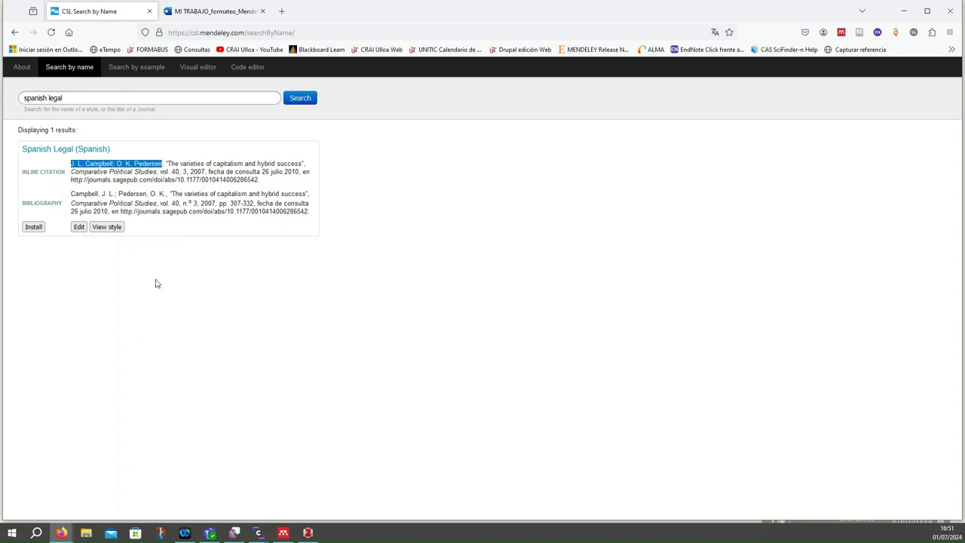
Open the Spanish Legal (Spanish) style for visual editing and inspect the macro behind the bibliography authors.
click(79, 228)
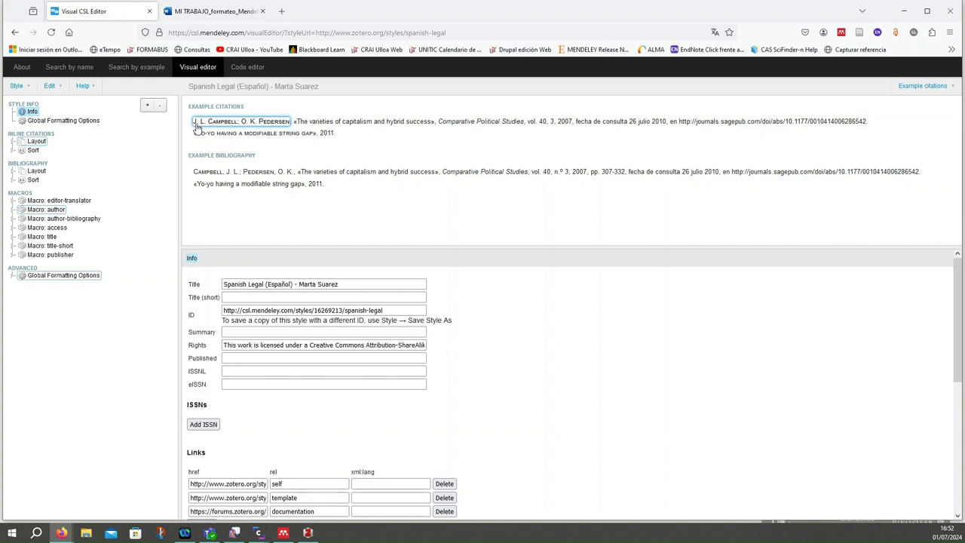
click(255, 175)
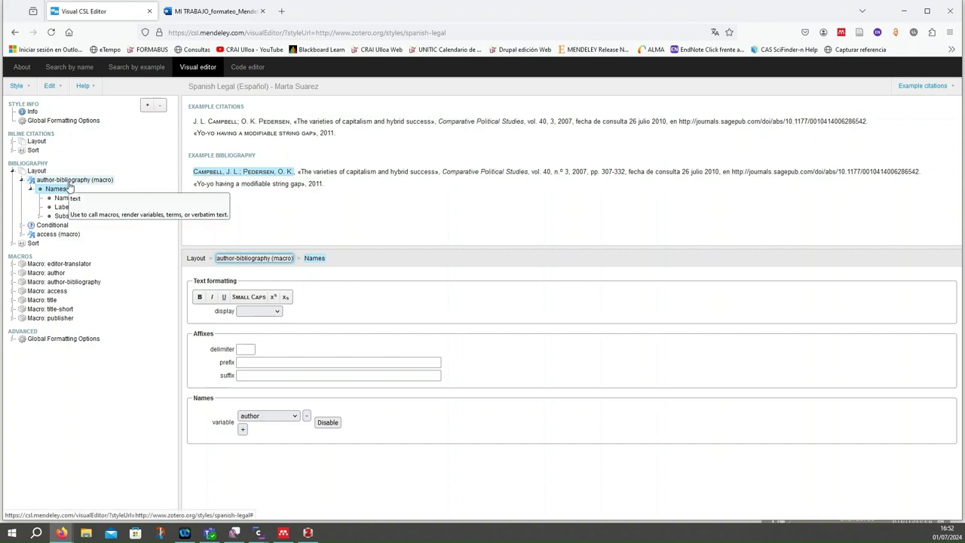
click(31, 133)
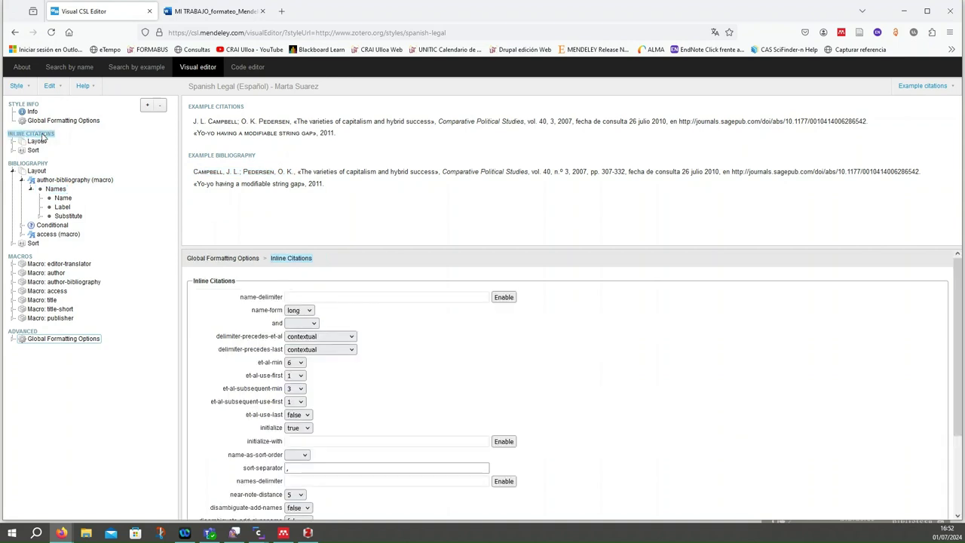
Change the author macro of the inline citations to author-bibliography for the bill, book or graphic condition.
click(237, 125)
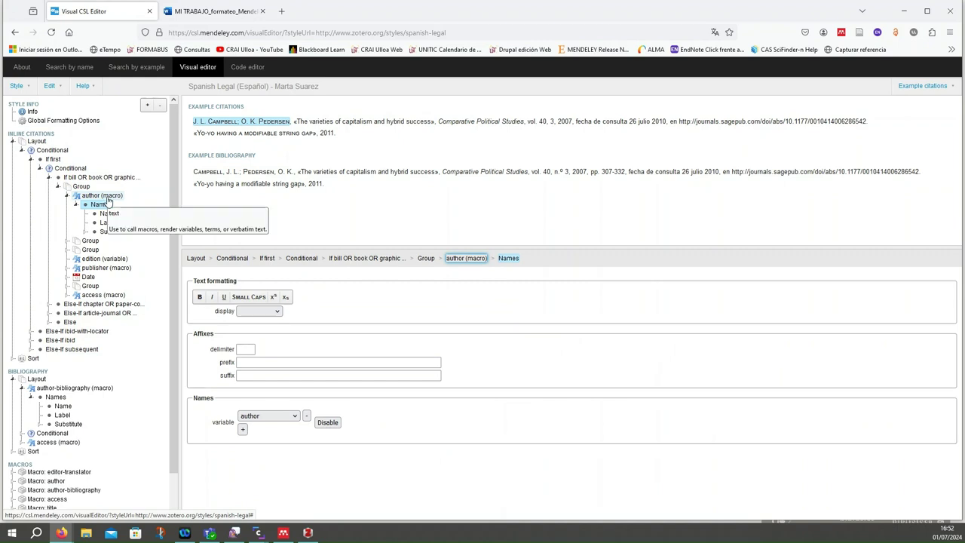
click(106, 197)
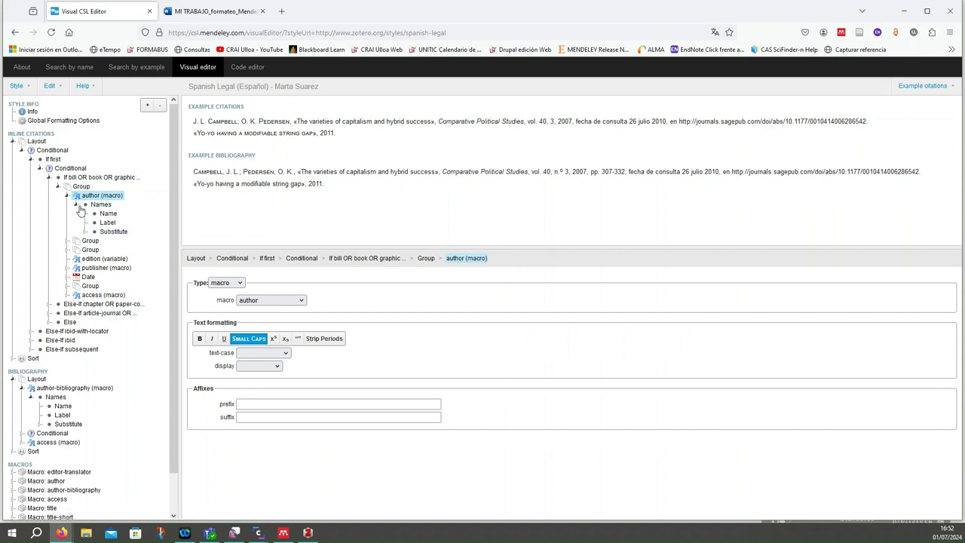
click(304, 302)
click(299, 345)
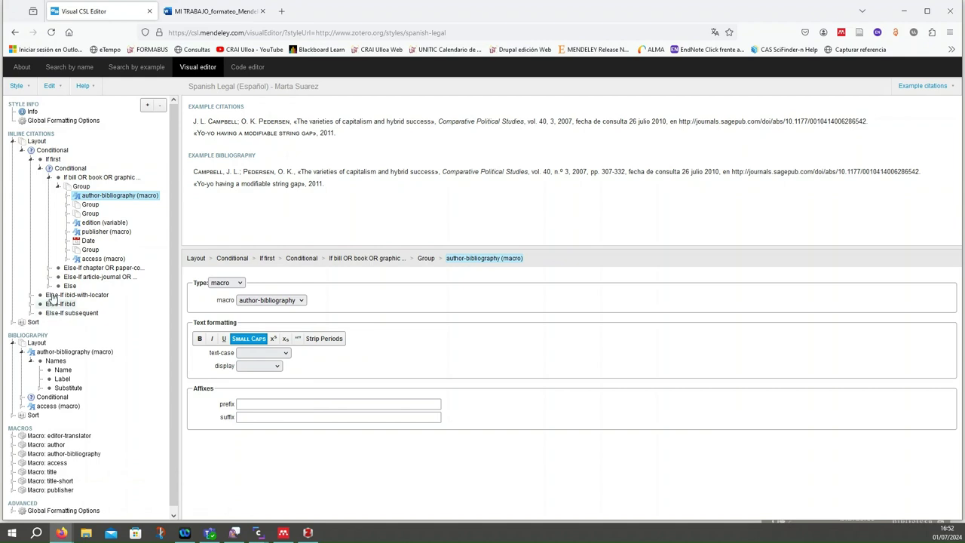
Expand the inline citations' chapter condition and change its group's author macro to author-bibliography.
click(49, 268)
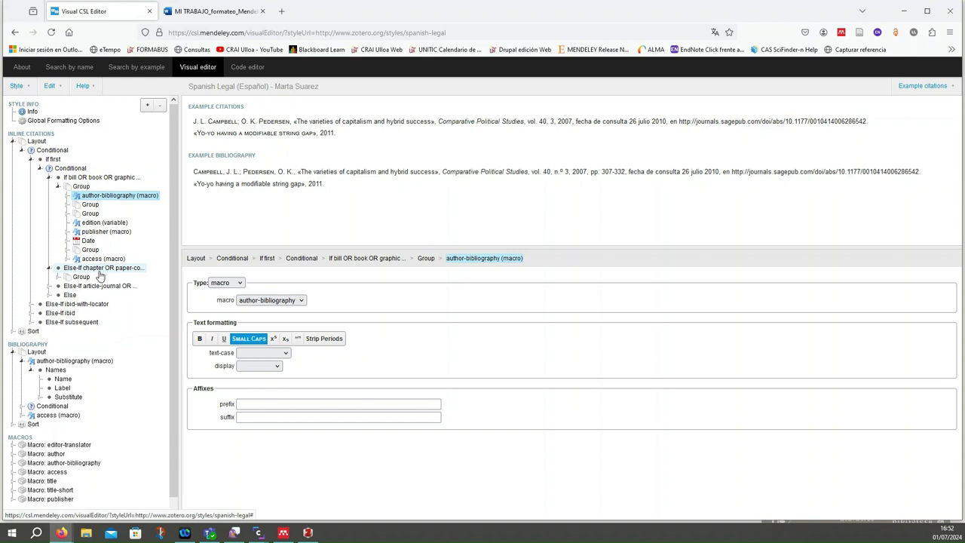
click(59, 278)
click(109, 287)
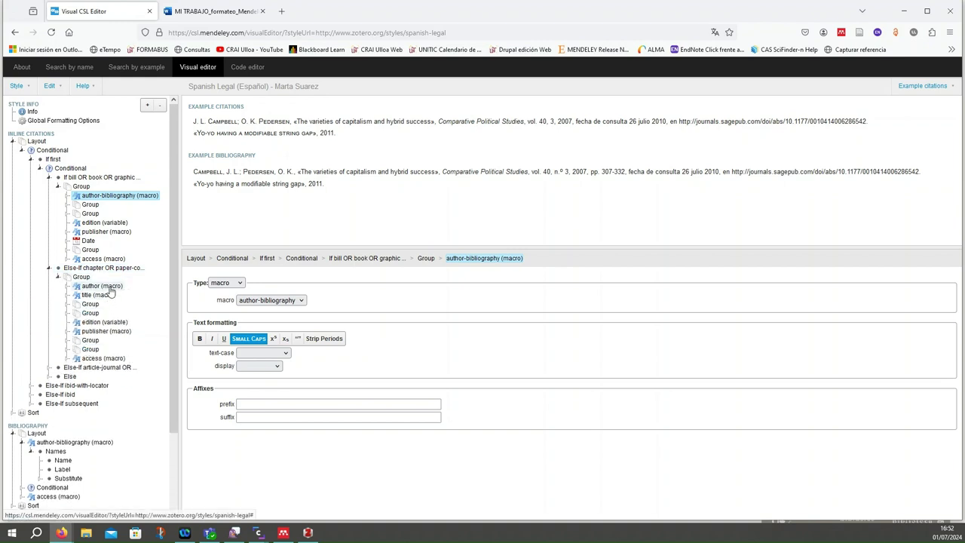
click(298, 303)
click(287, 339)
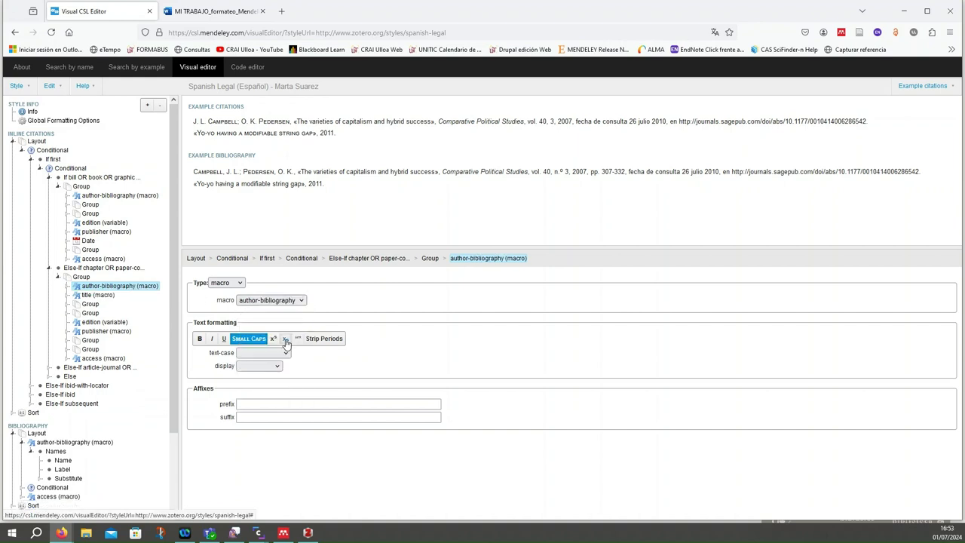
Review the inline citations' article-journal condition and change its group's author macro to author-bibliography.
click(48, 368)
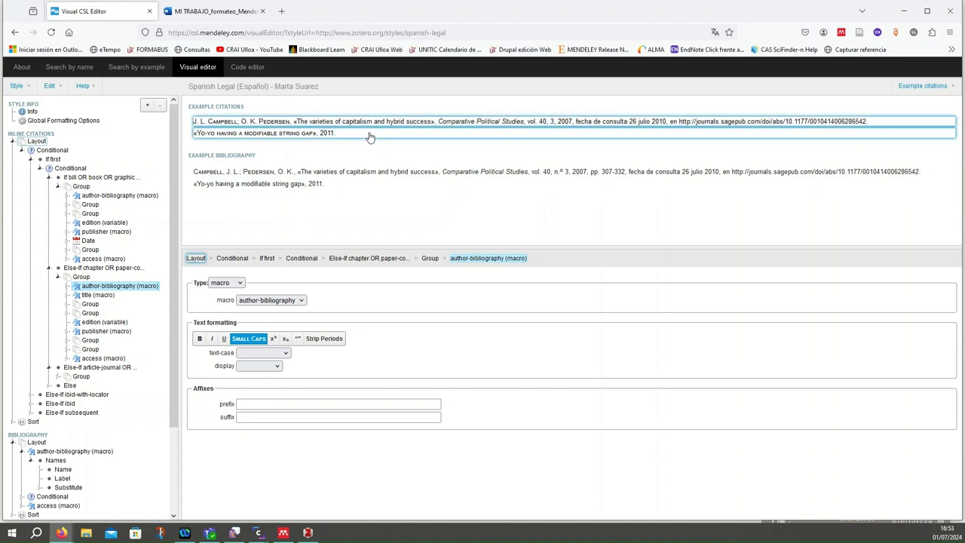
click(49, 368)
click(104, 369)
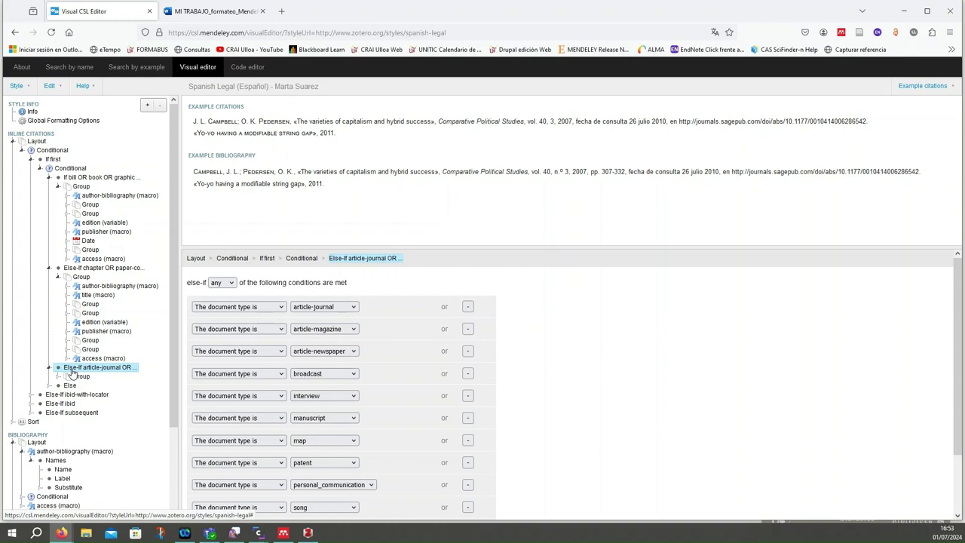
click(235, 126)
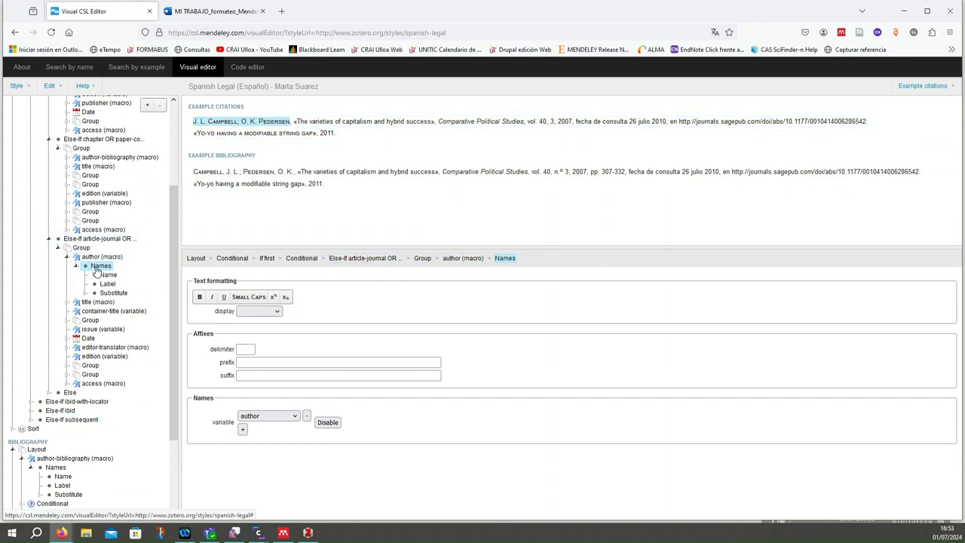
double_click(97, 268)
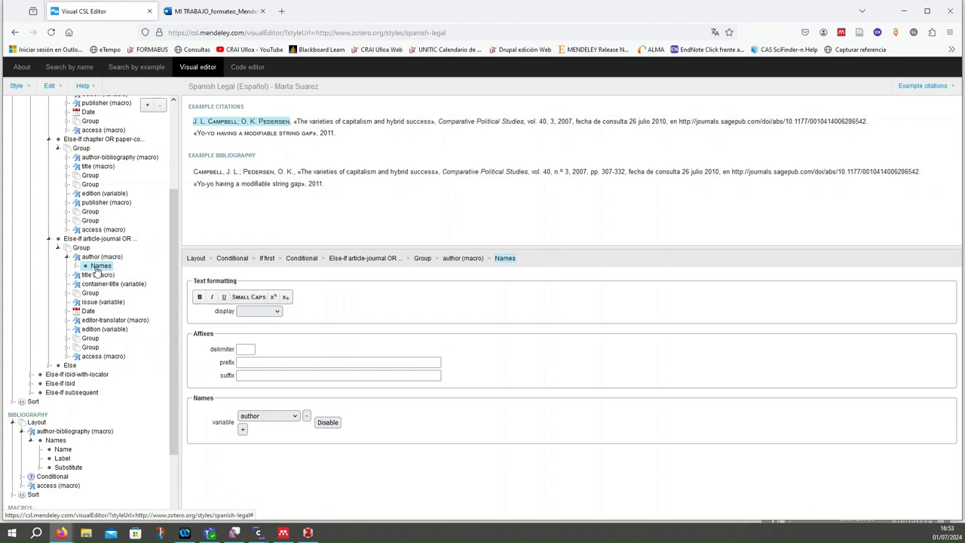
double_click(96, 268)
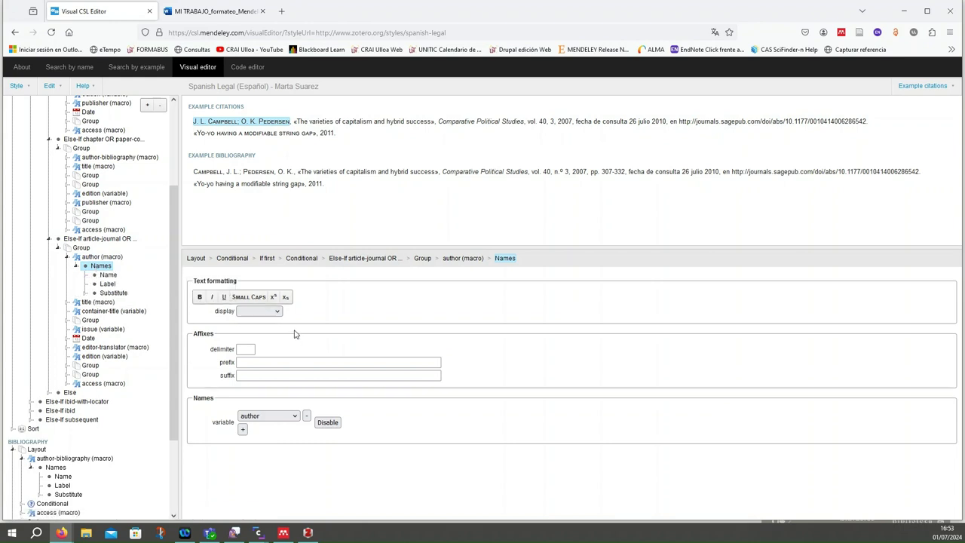
click(105, 259)
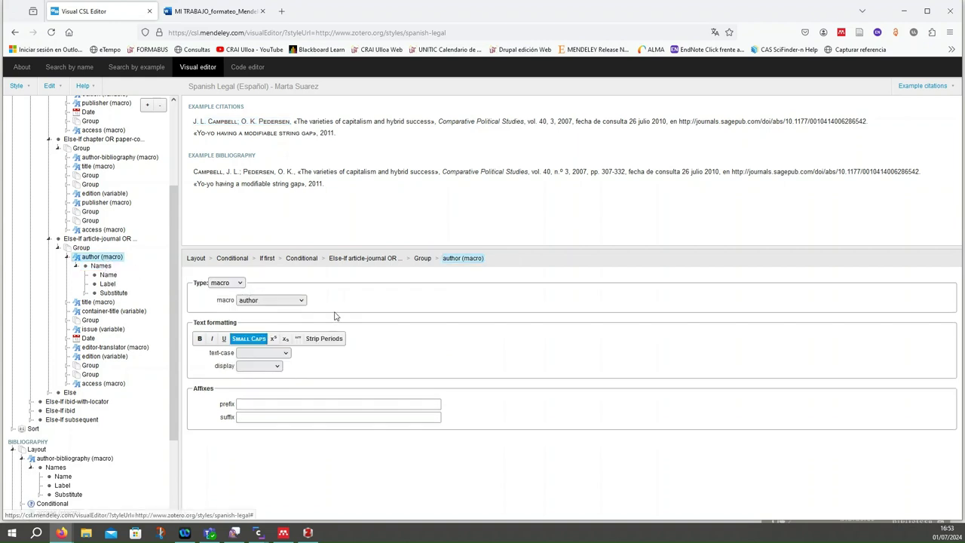
click(302, 300)
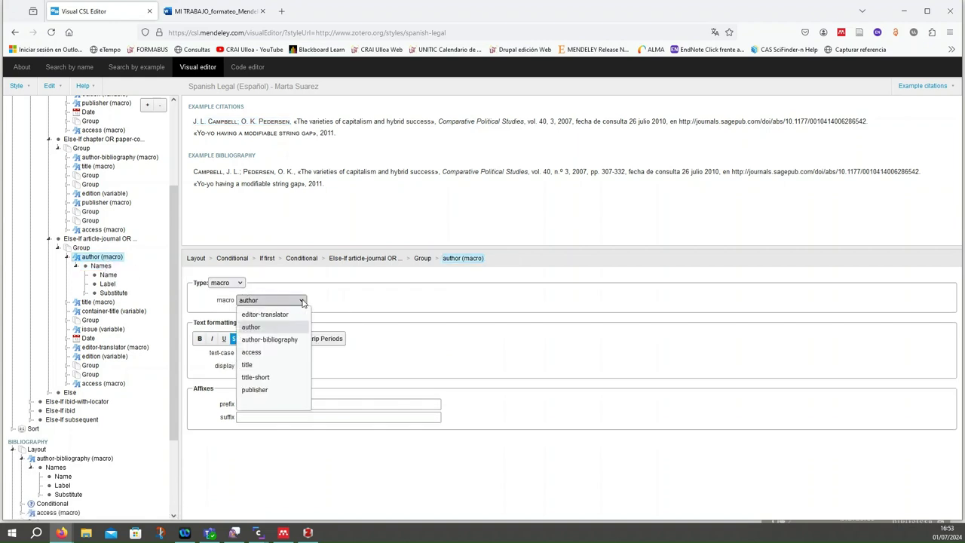
click(284, 340)
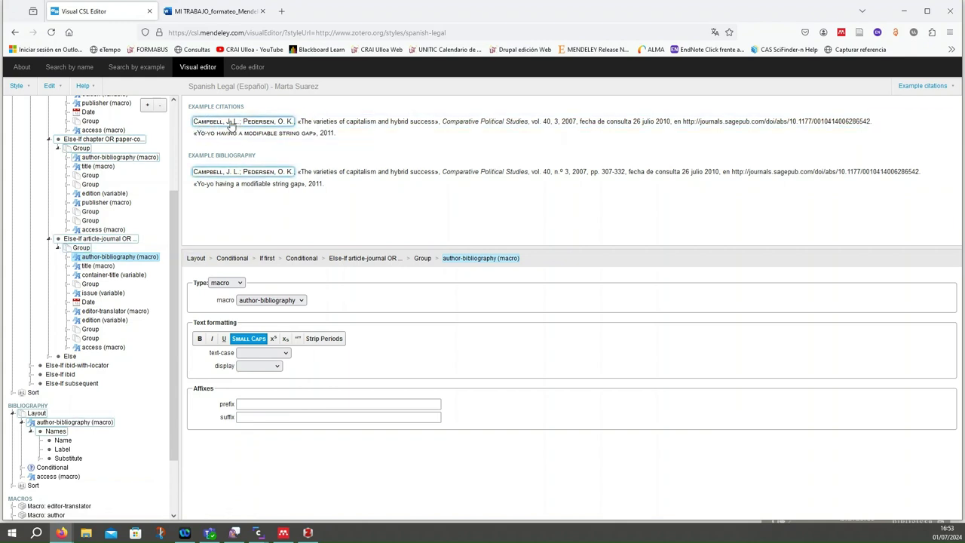
Save the edited style as a copy with the ID spanish-legal-2567 and copy the link to it.
click(25, 89)
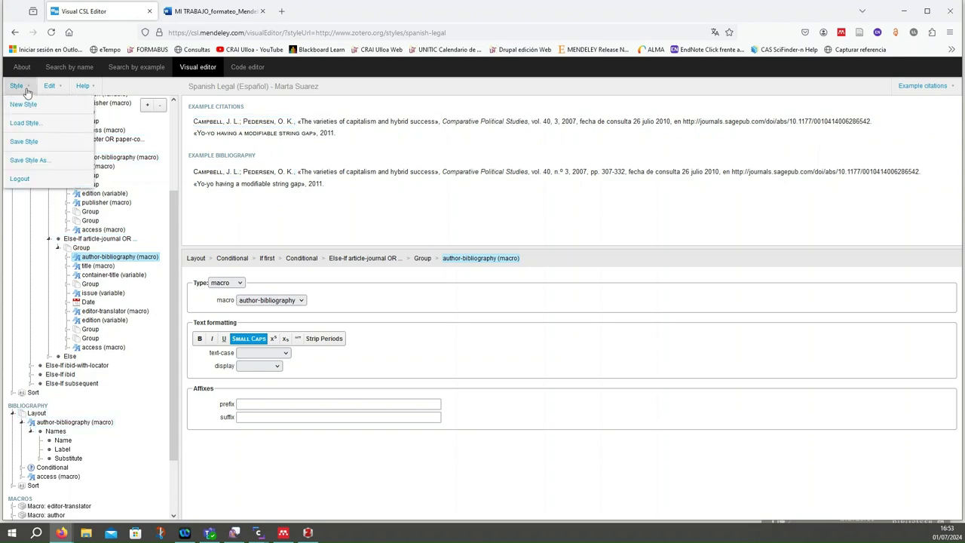
click(30, 160)
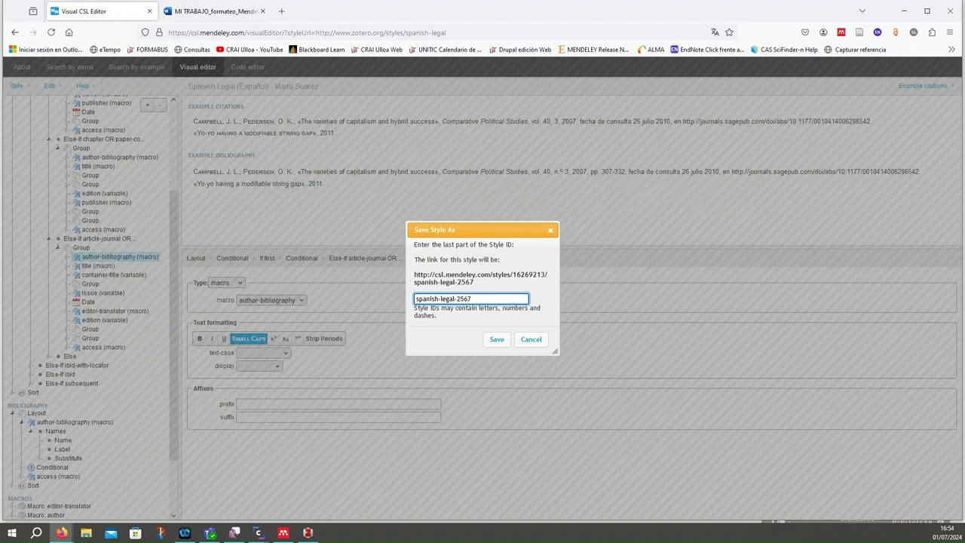
click(497, 341)
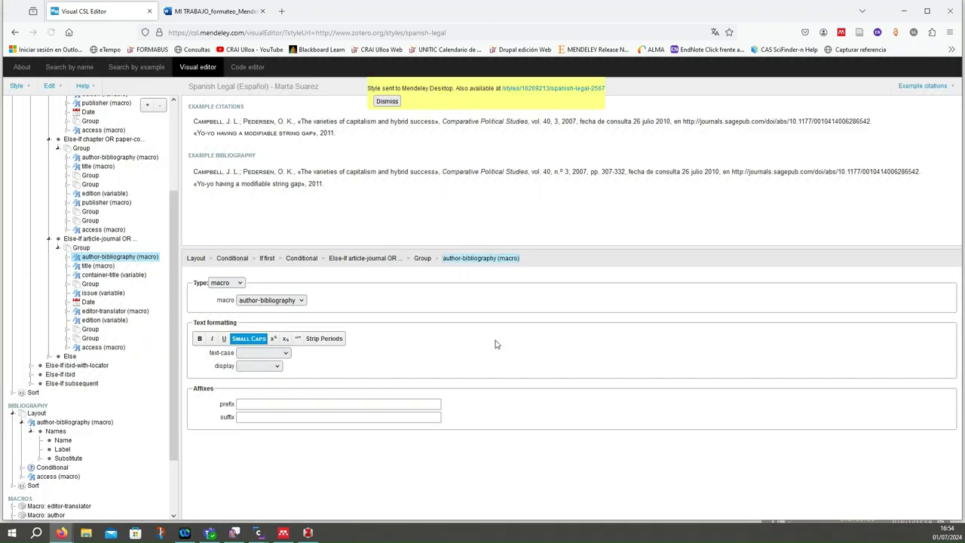
right_click(568, 92)
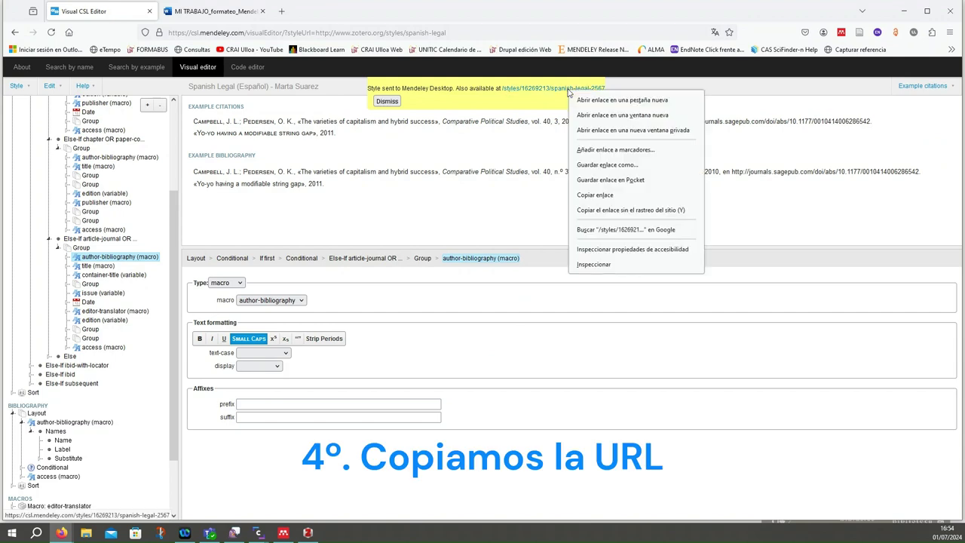
click(616, 197)
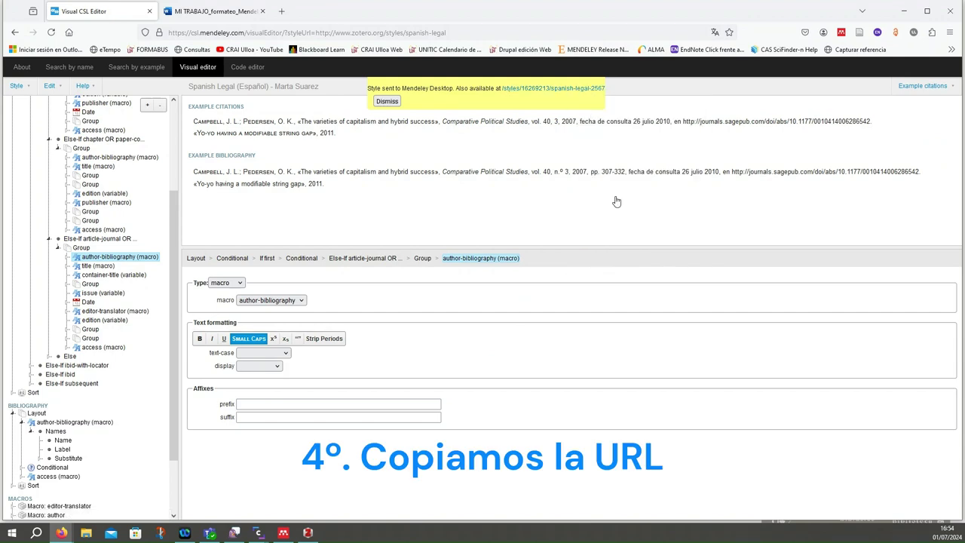
Switch to the Word document and add the copied style URL as a custom style in Mendeley Cite, updating the citation style.
click(227, 12)
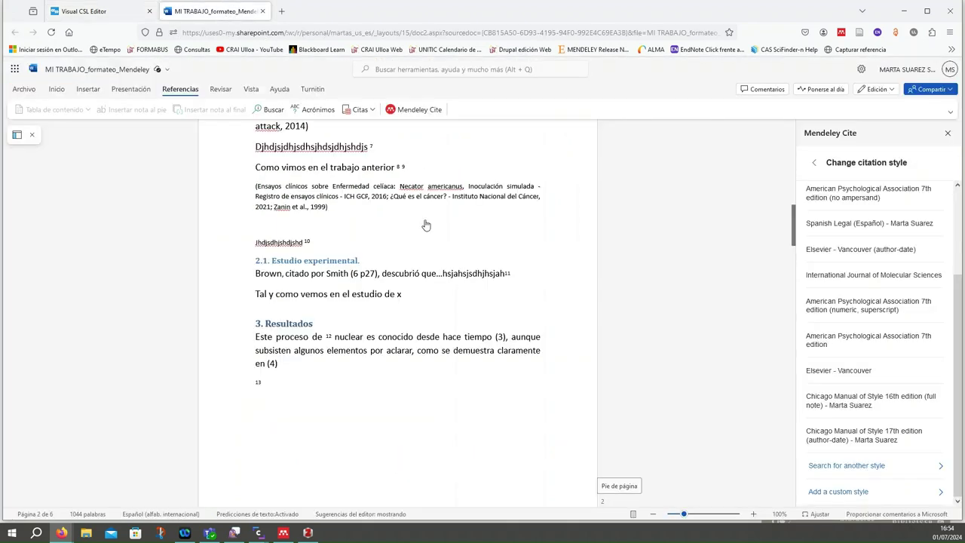
scroll(436, 123, up, 6)
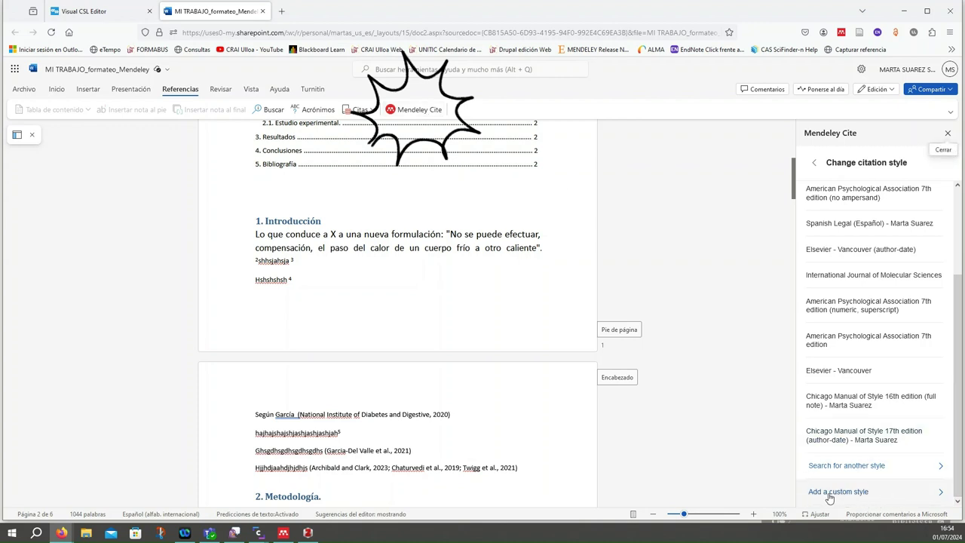
click(939, 494)
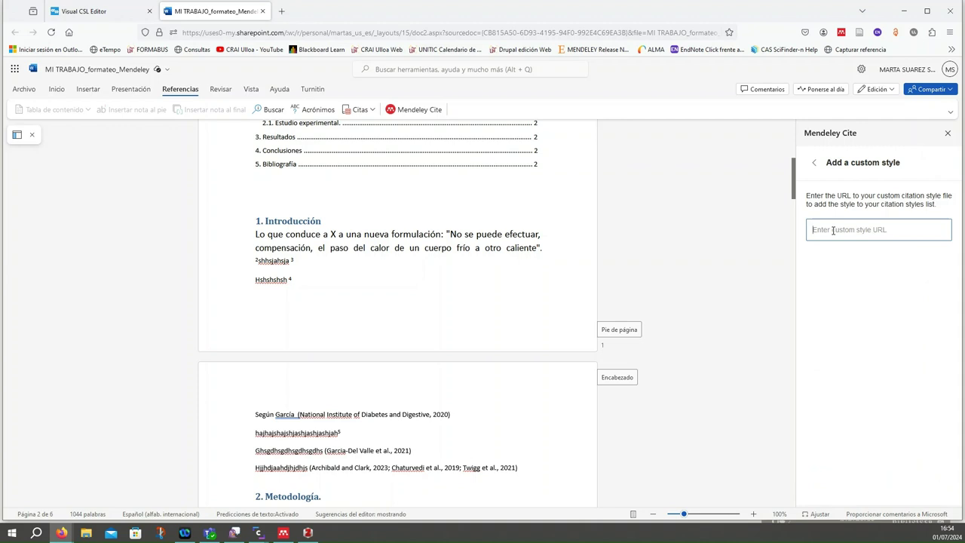
key(ctrl+v)
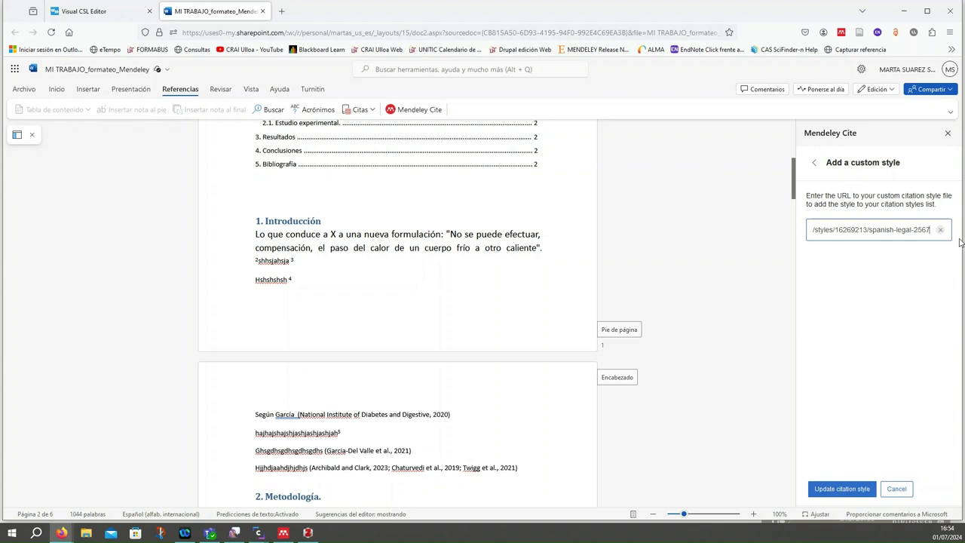
click(843, 490)
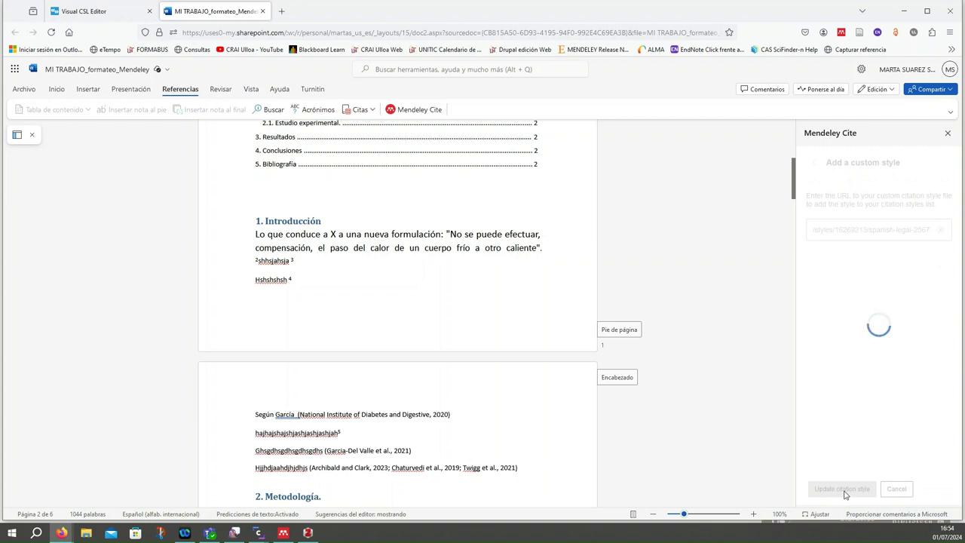